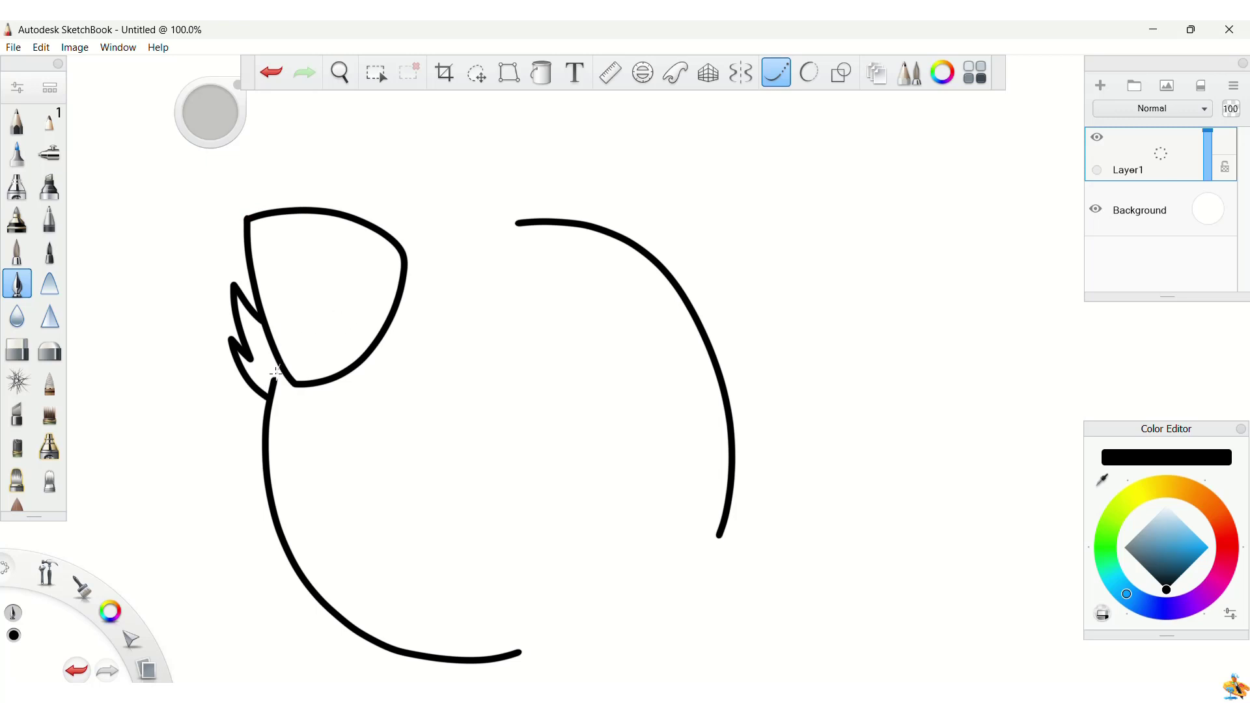
- Draw the bow's round knot and its smaller second loop, and extend the top of the head outline to the knot
left_click_drag(276, 371, 268, 407)
mouse_move(383, 214)
left_mouse_down()
mouse_move(400, 188)
mouse_move(452, 209)
mouse_move(447, 287)
mouse_move(404, 301)
mouse_move(371, 250)
left_mouse_up()
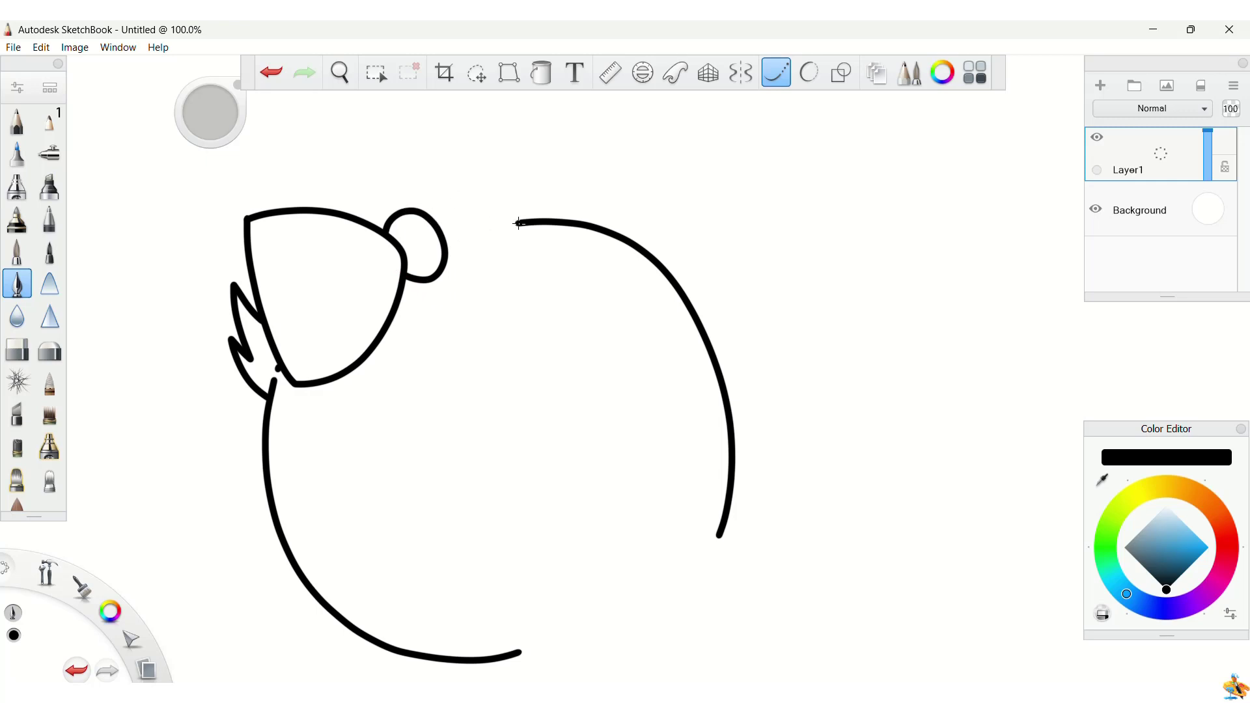
left_click_drag(521, 223, 422, 259)
key("ctrl+z")
left_click_drag(514, 223, 424, 258)
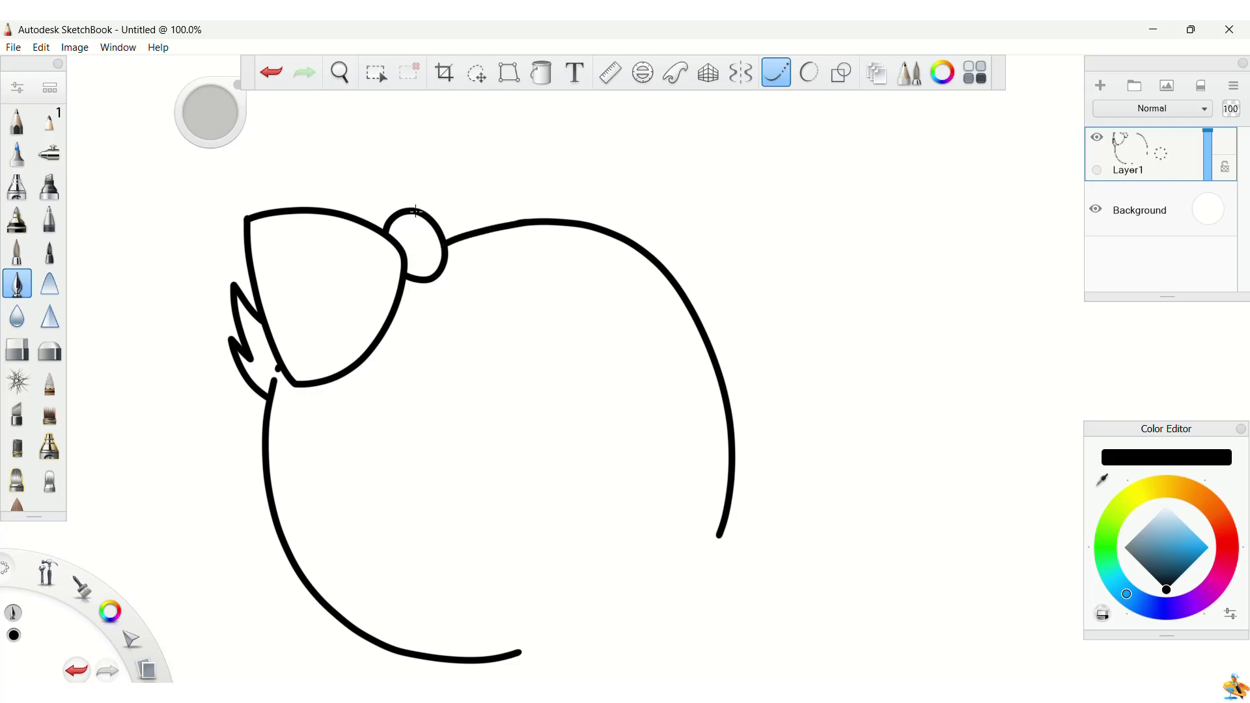
mouse_move(416, 210)
left_mouse_down()
mouse_move(463, 162)
mouse_move(516, 144)
mouse_move(530, 159)
mouse_move(528, 262)
left_mouse_up()
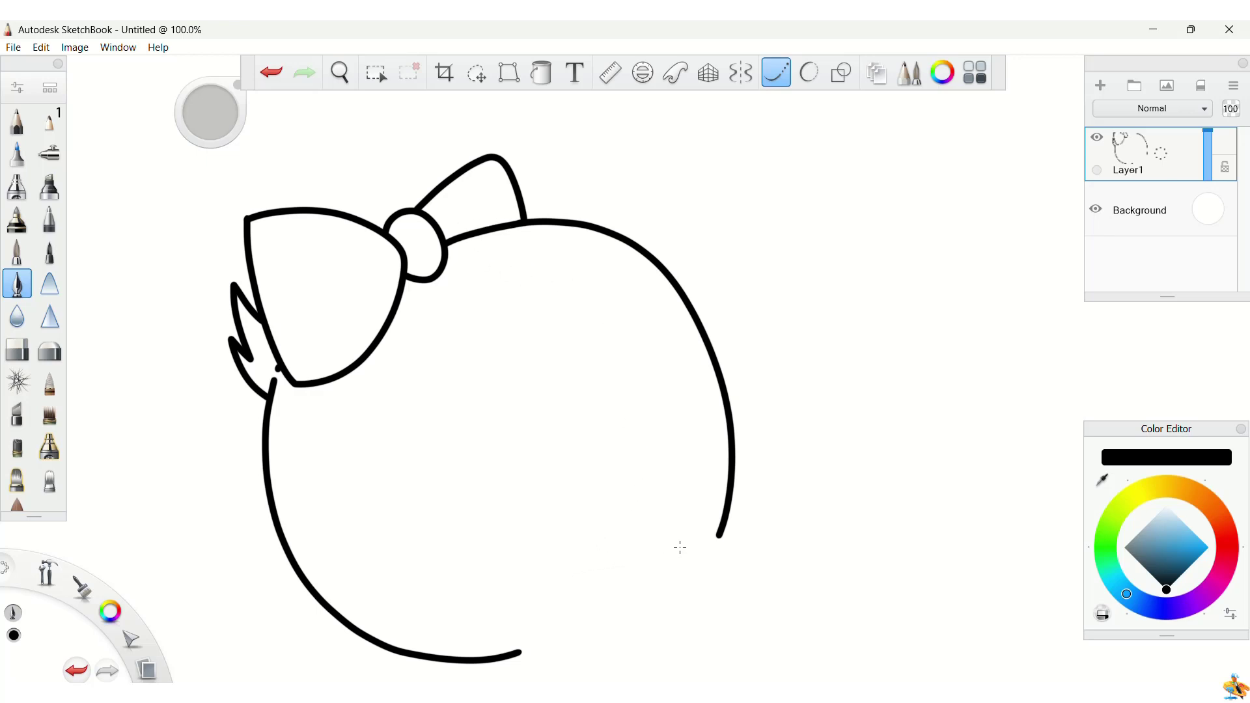
- Draw a wavy duck beak closing the gap in the head outline, and a closed eye with three short lashes beside it
mouse_move(708, 540)
left_mouse_down()
mouse_move(738, 520)
mouse_move(755, 550)
mouse_move(639, 645)
mouse_move(547, 664)
mouse_move(491, 638)
mouse_move(494, 612)
mouse_move(522, 594)
mouse_move(600, 601)
mouse_move(588, 544)
mouse_move(614, 519)
mouse_move(695, 554)
mouse_move(723, 539)
mouse_move(711, 535)
left_mouse_up()
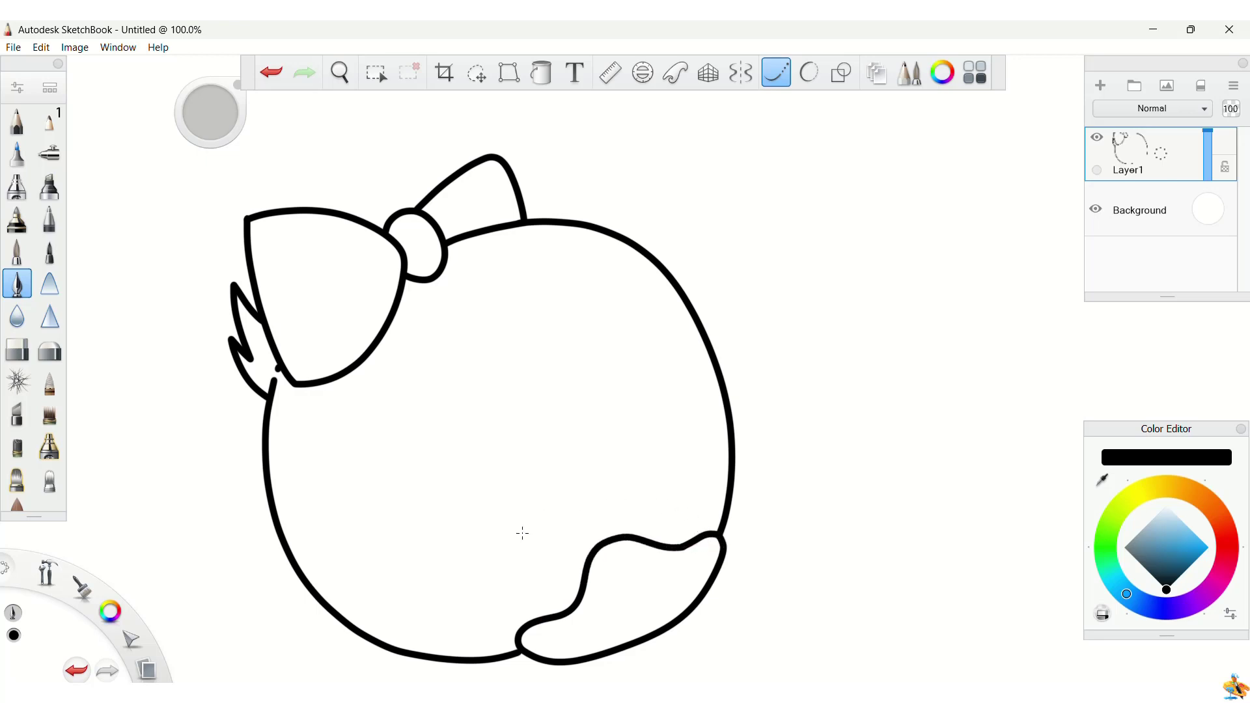
mouse_move(498, 582)
left_mouse_down()
mouse_move(558, 569)
mouse_move(566, 524)
left_mouse_up()
mouse_move(489, 613)
left_mouse_down()
mouse_move(490, 626)
mouse_move(493, 578)
mouse_move(501, 618)
mouse_move(524, 598)
mouse_move(525, 641)
left_mouse_up()
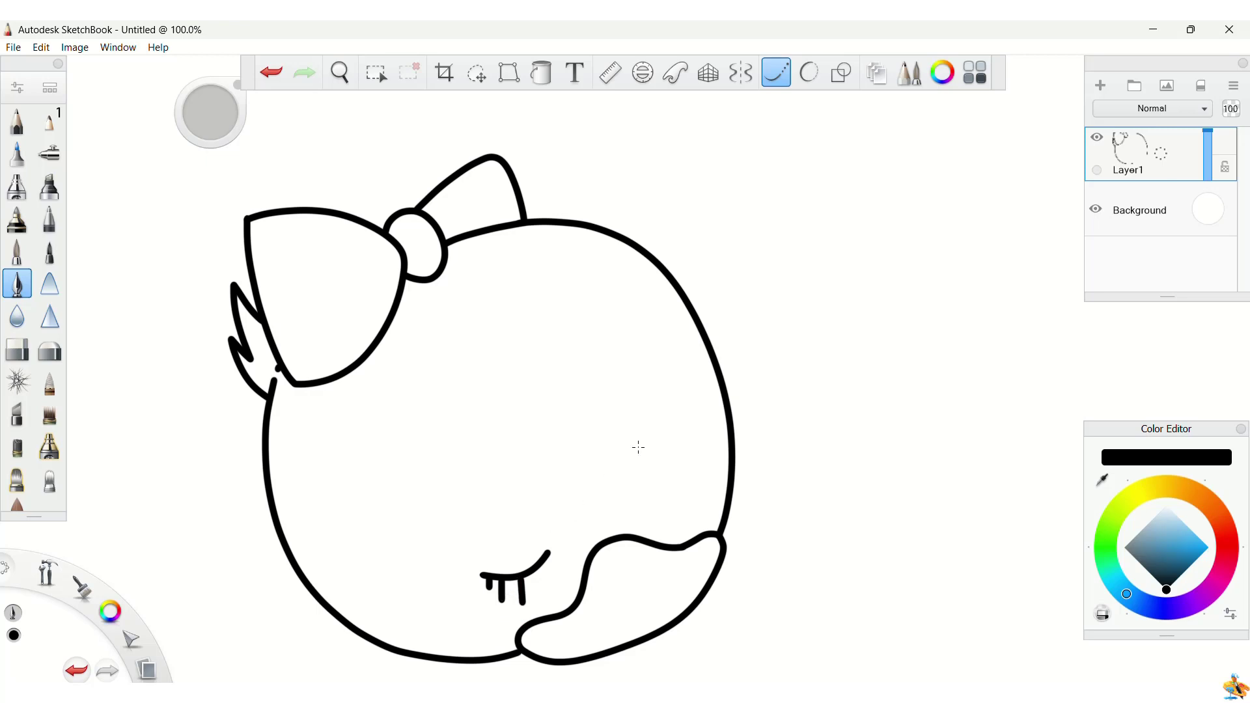
- Draw a small upright ellipse above the beak as the open eye and fill it with black
left_click(842, 77)
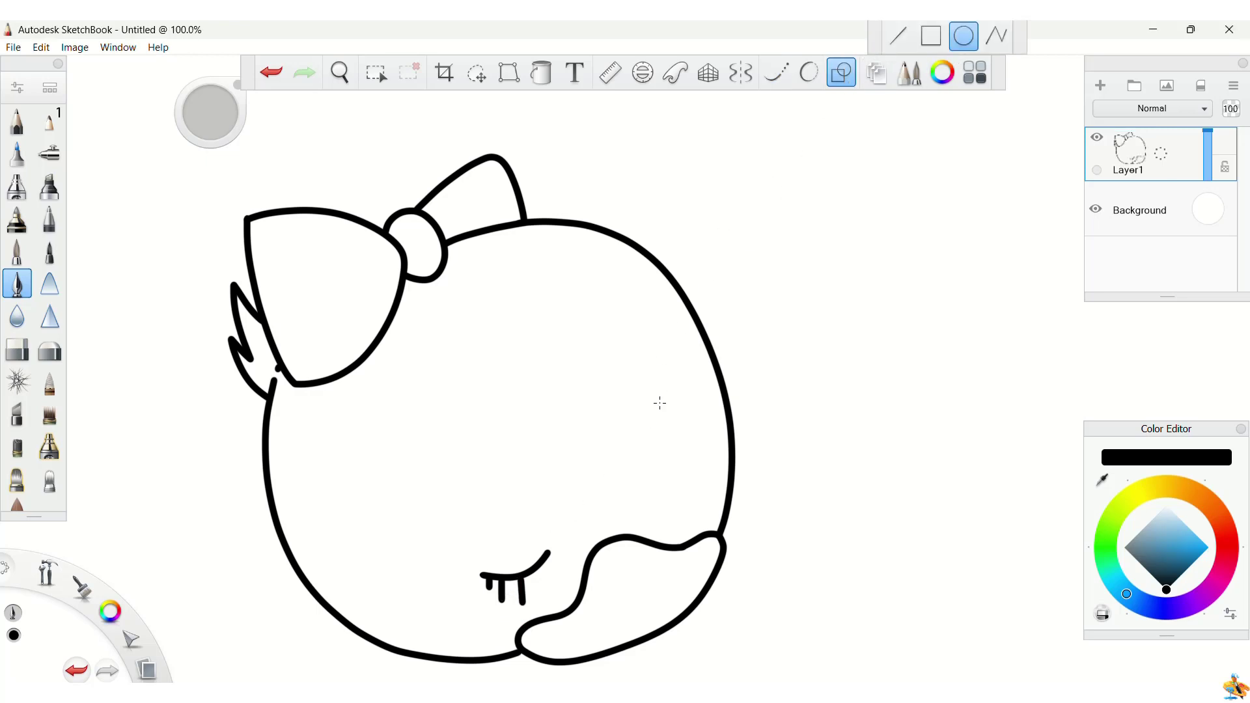
key("ctrl+z")
left_click_drag(648, 492, 666, 517)
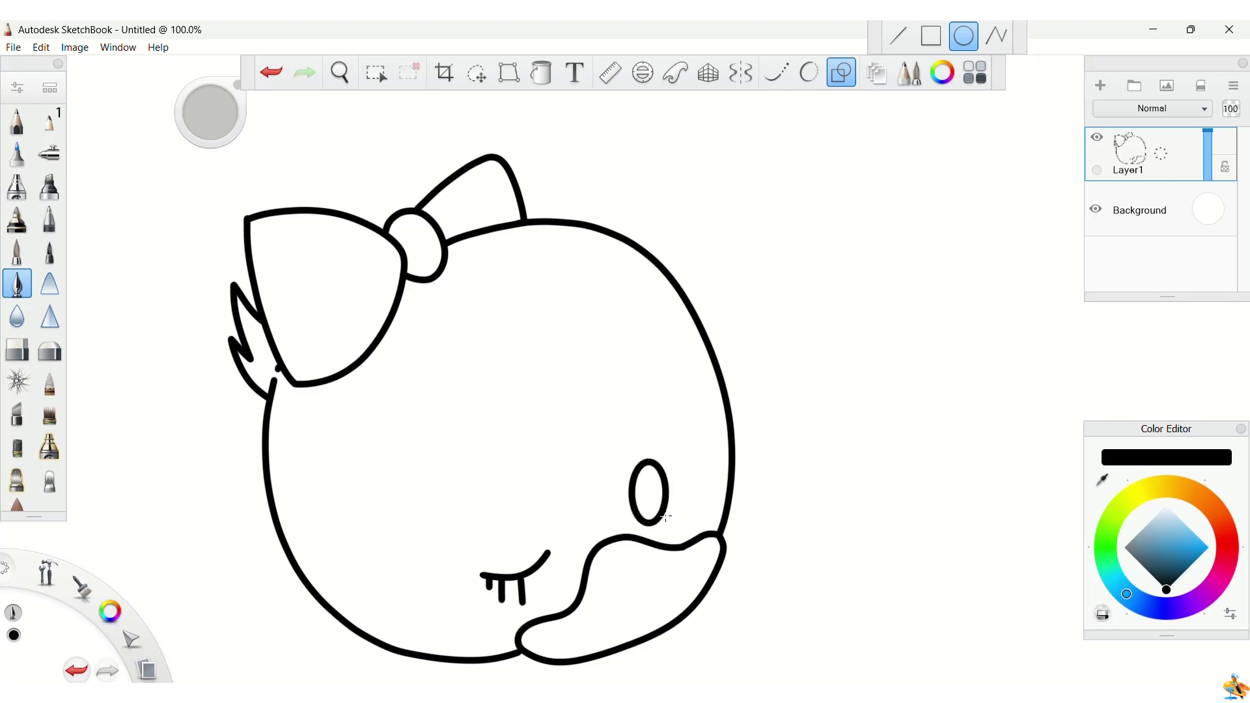
left_click(542, 72)
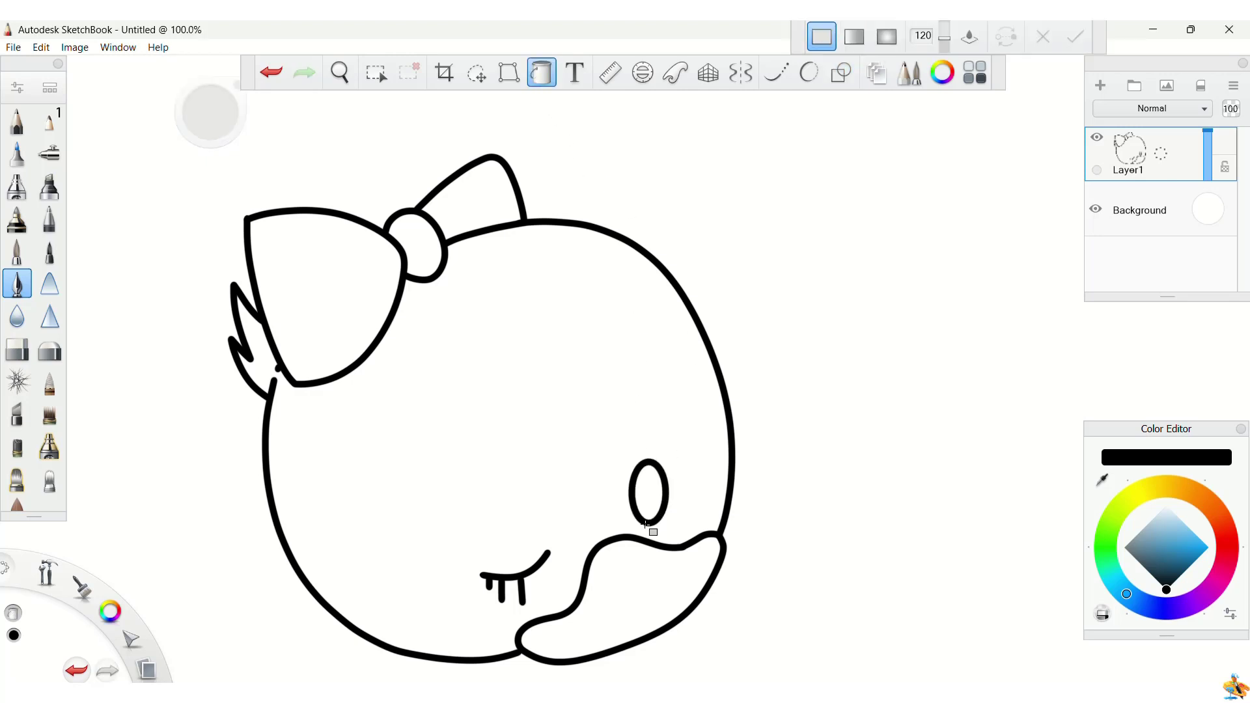
left_click(653, 500)
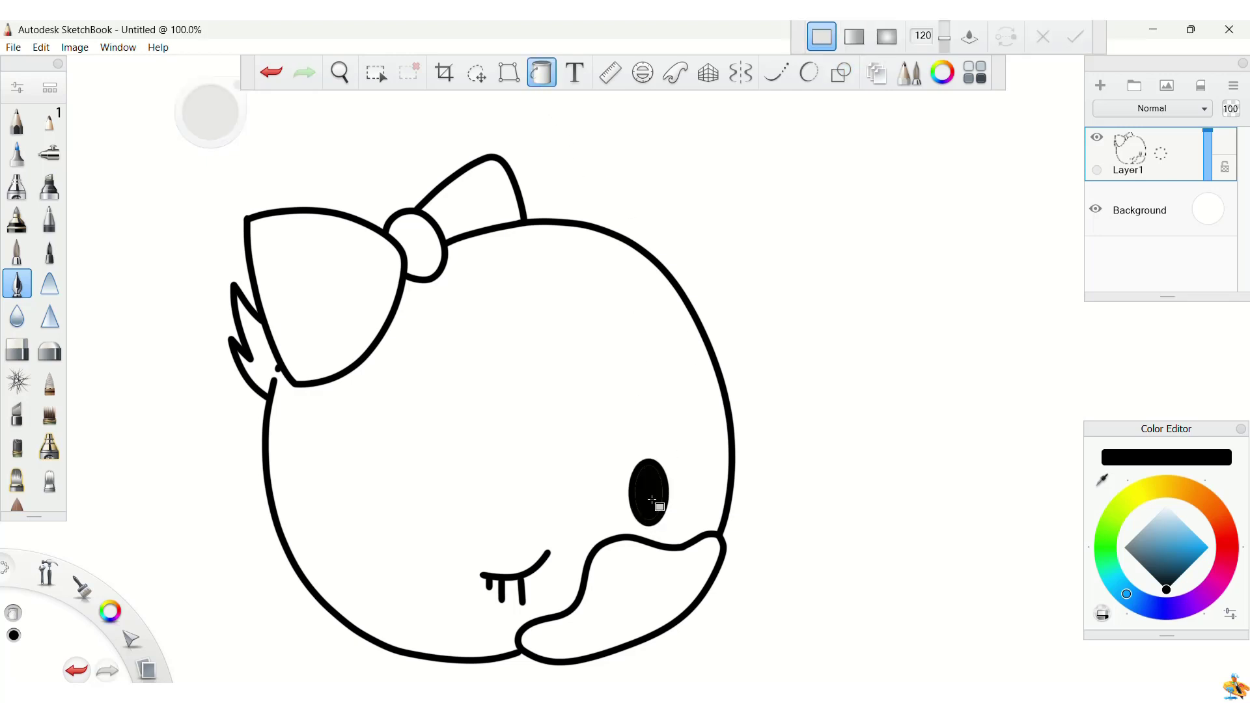
left_click(544, 85)
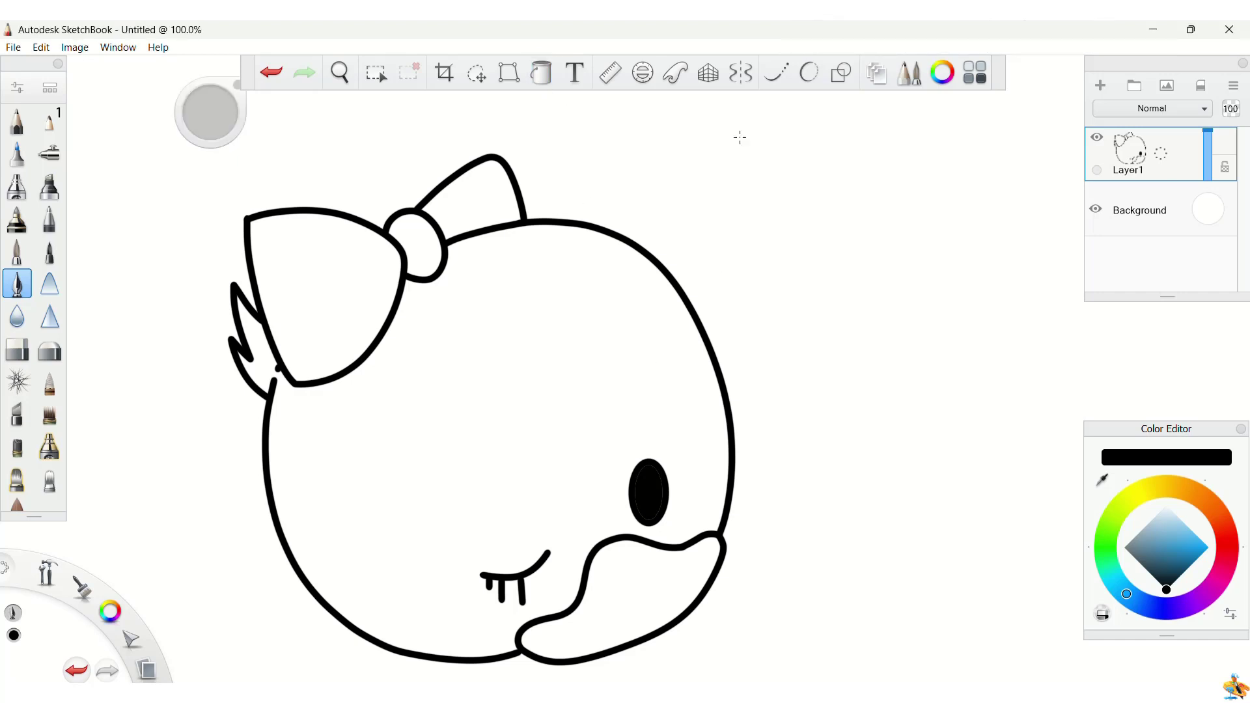
- Draw three curved eyelashes rising from the upper edge of the black oval eye
left_click(774, 70)
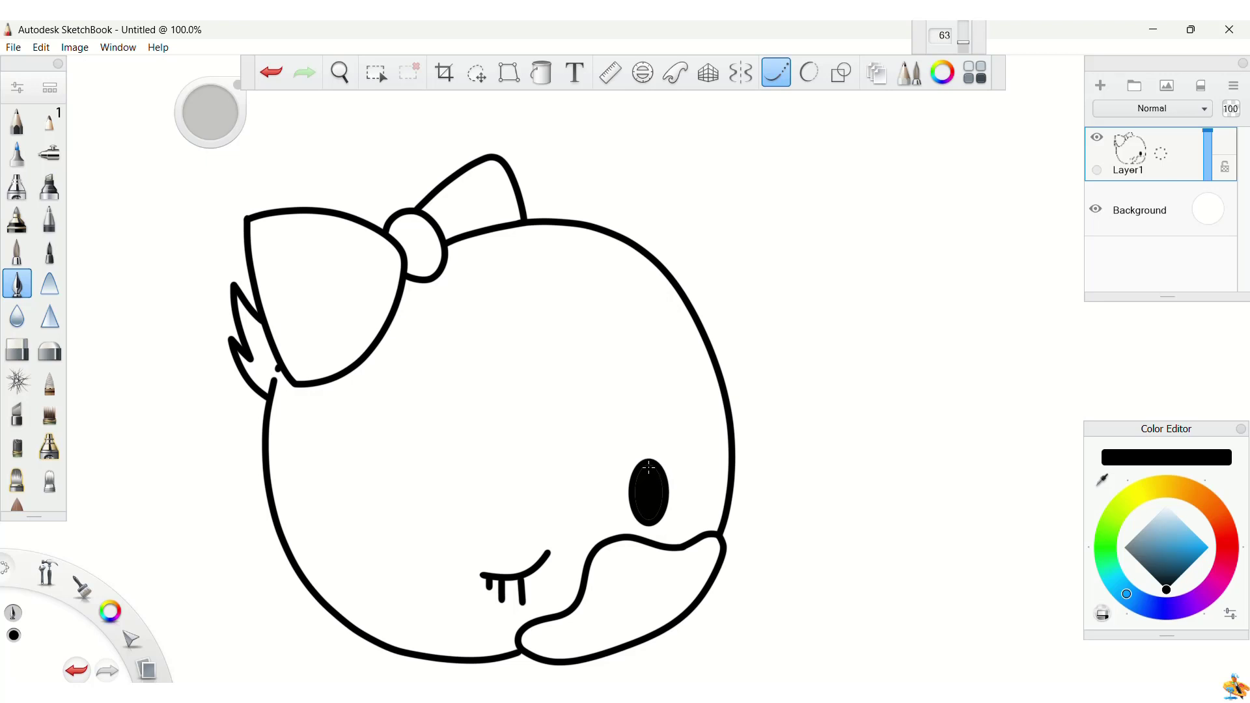
left_click_drag(655, 452, 645, 399)
mouse_move(663, 463)
left_mouse_down()
mouse_move(682, 439)
mouse_move(677, 394)
left_mouse_up()
mouse_move(687, 479)
left_mouse_down()
mouse_move(706, 441)
mouse_move(697, 431)
left_mouse_up()
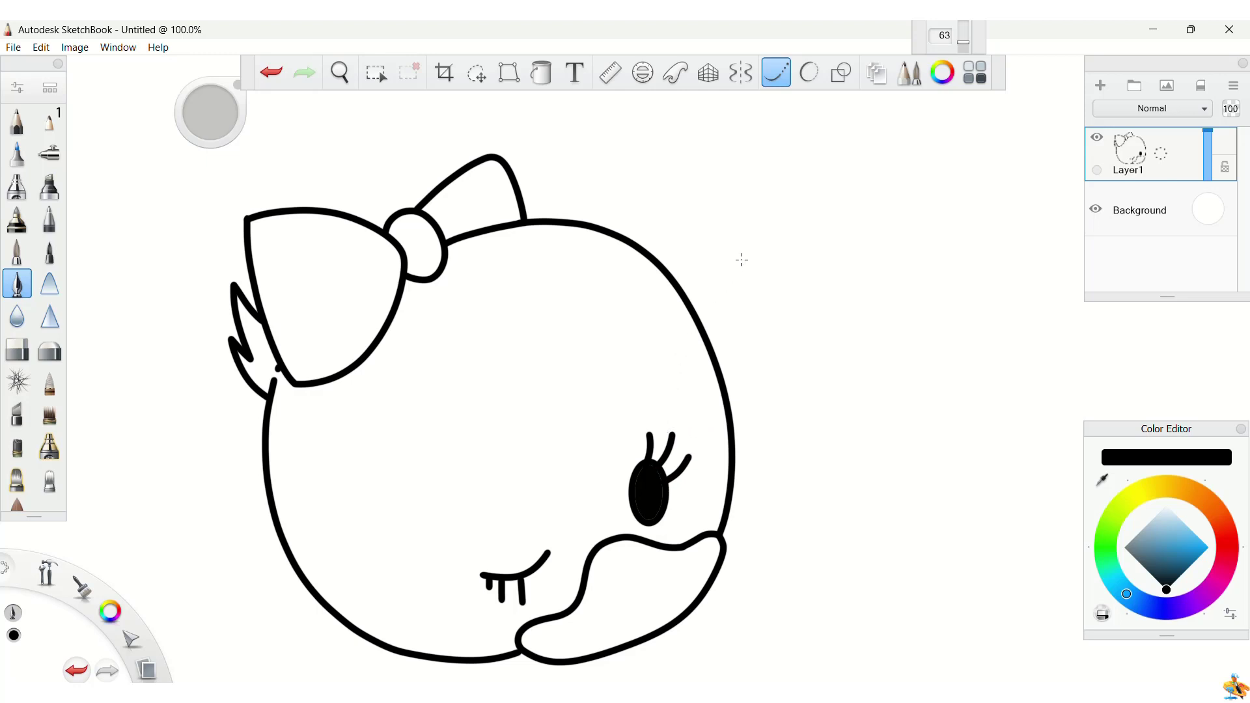
- Draw a tilted heart above the head's upper-right side with a short curved stroke beneath it
left_click_drag(730, 252, 723, 328)
mouse_move(750, 151)
left_mouse_down()
mouse_move(754, 120)
mouse_move(776, 103)
mouse_move(815, 126)
mouse_move(804, 180)
mouse_move(735, 212)
mouse_move(723, 238)
left_mouse_up()
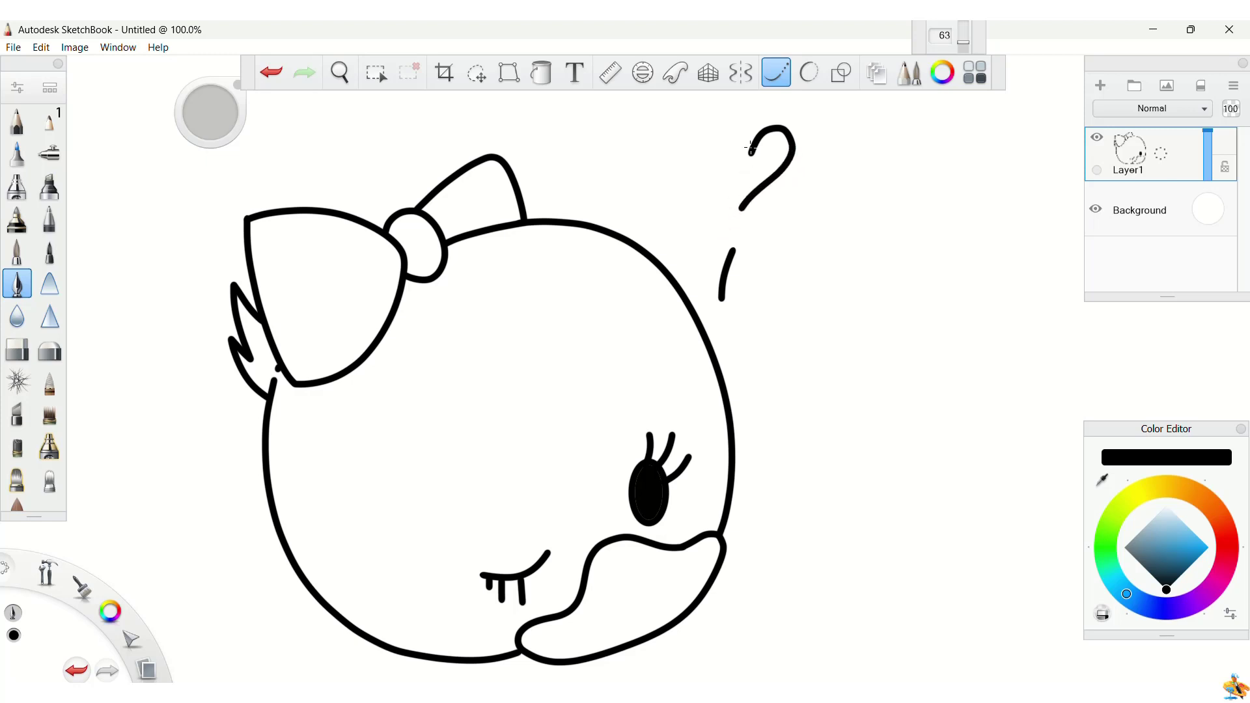
mouse_move(750, 154)
left_mouse_down()
mouse_move(733, 100)
mouse_move(698, 94)
mouse_move(675, 103)
mouse_move(658, 133)
mouse_move(679, 196)
mouse_move(773, 226)
left_mouse_up()
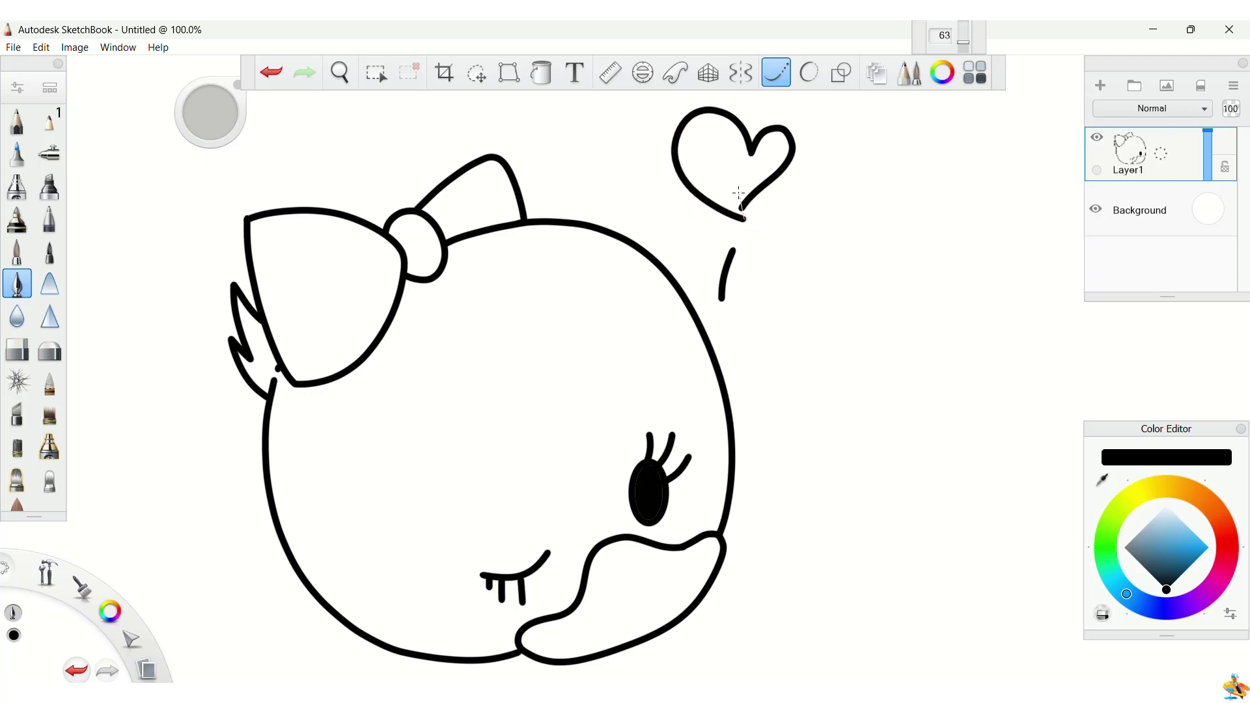
- Outline an inner panel in pink inside each bow loop, and fill both panels and the knot with the same pink
mouse_move(385, 262)
left_mouse_down()
mouse_move(388, 307)
mouse_move(365, 342)
mouse_move(297, 383)
mouse_move(274, 374)
mouse_move(290, 339)
mouse_move(270, 195)
mouse_move(304, 225)
mouse_move(362, 235)
mouse_move(412, 287)
left_mouse_up()
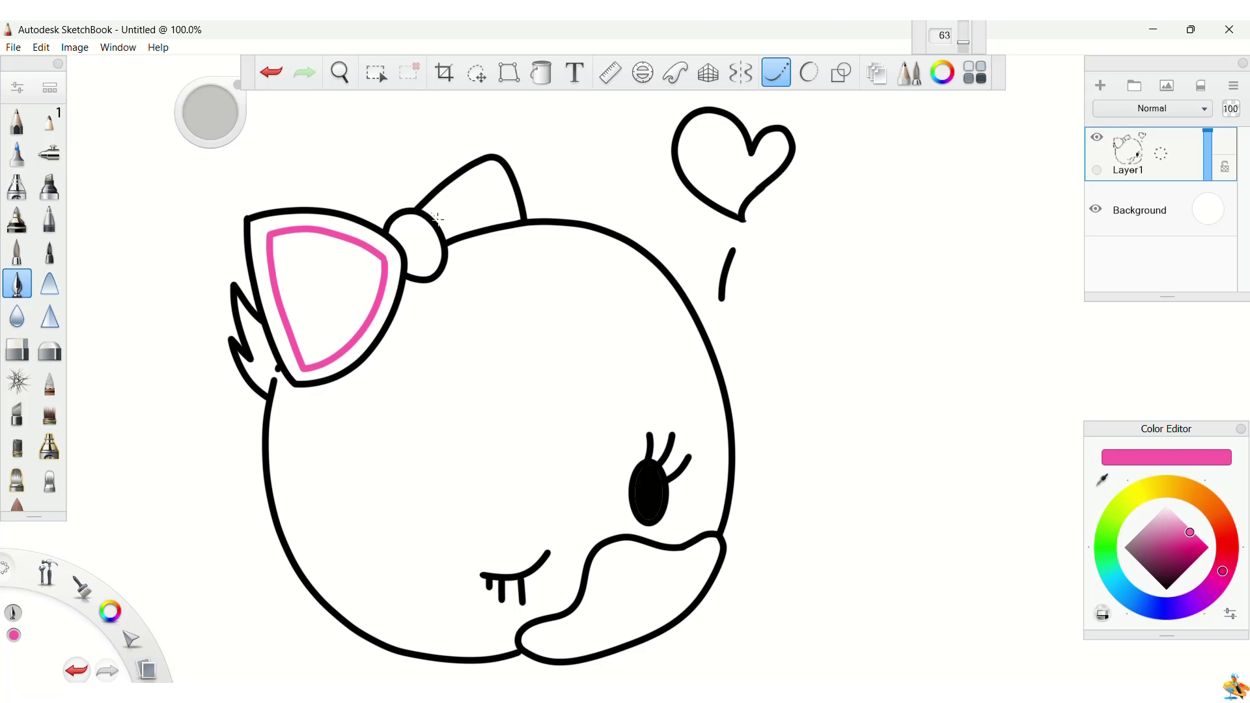
mouse_move(434, 216)
left_mouse_down()
mouse_move(466, 253)
mouse_move(465, 273)
mouse_move(478, 225)
mouse_move(558, 212)
mouse_move(524, 207)
mouse_move(477, 156)
mouse_move(412, 233)
left_mouse_up()
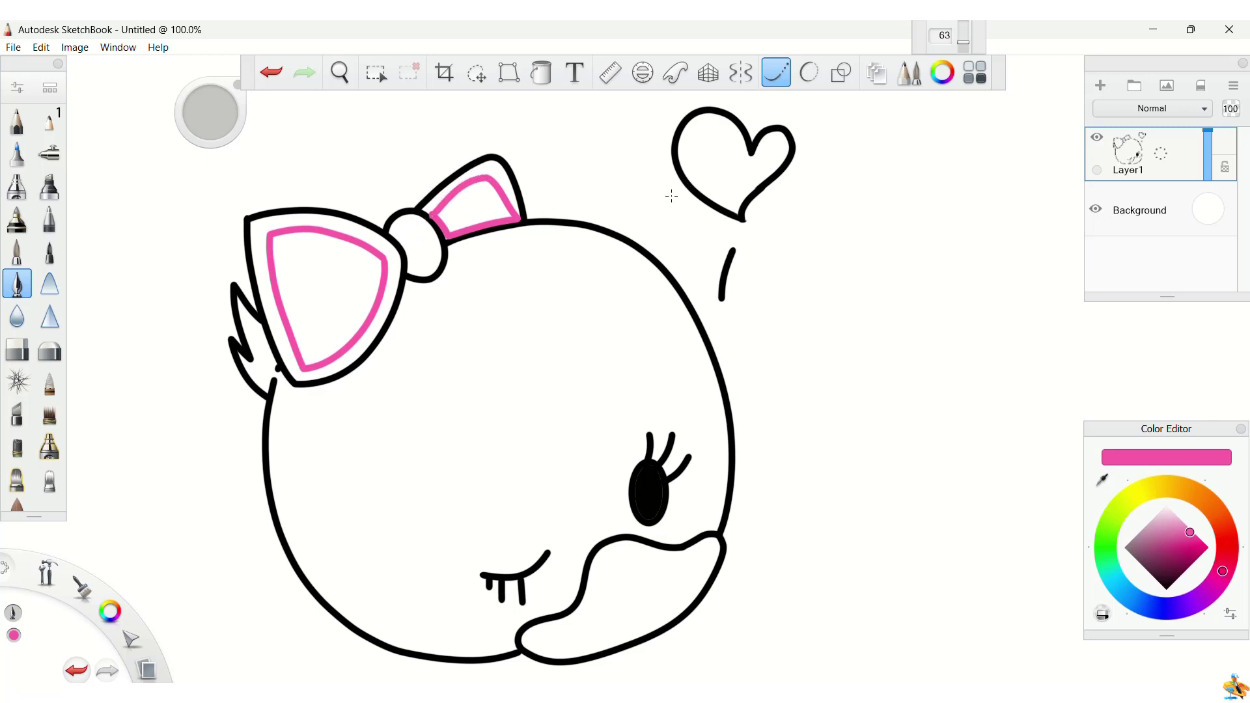
left_click(544, 75)
left_click(486, 199)
left_click(373, 293)
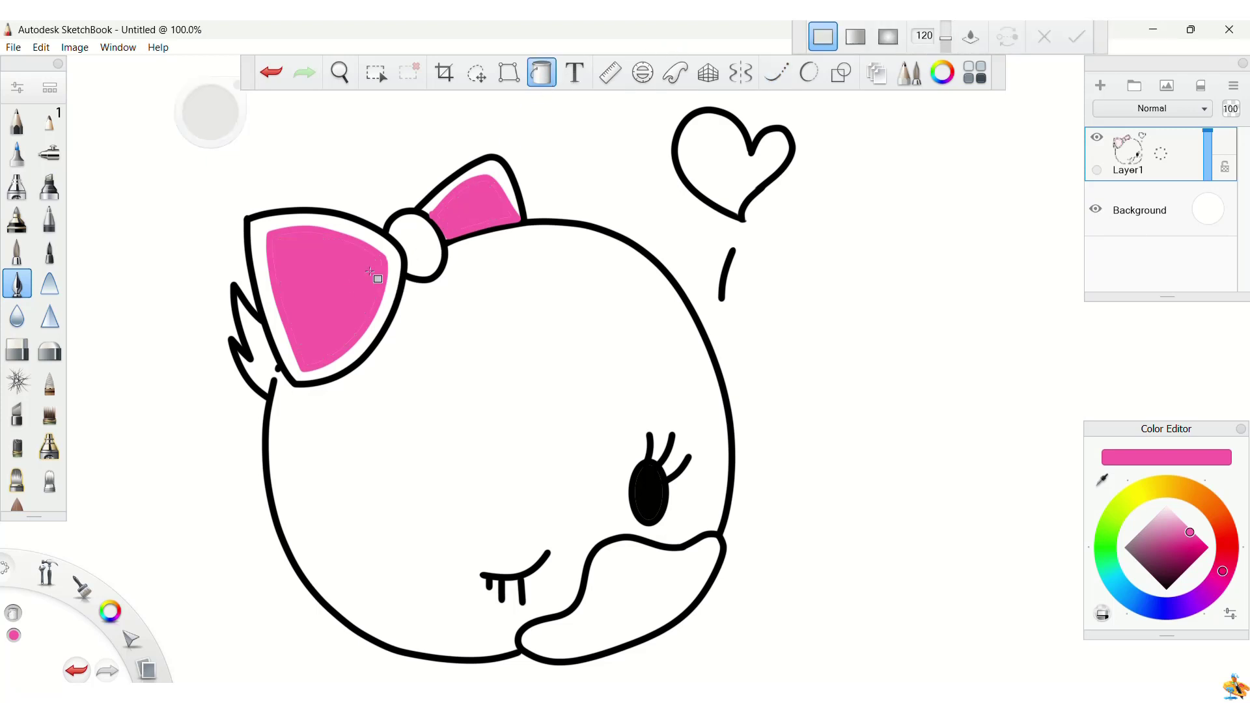
left_click(427, 248)
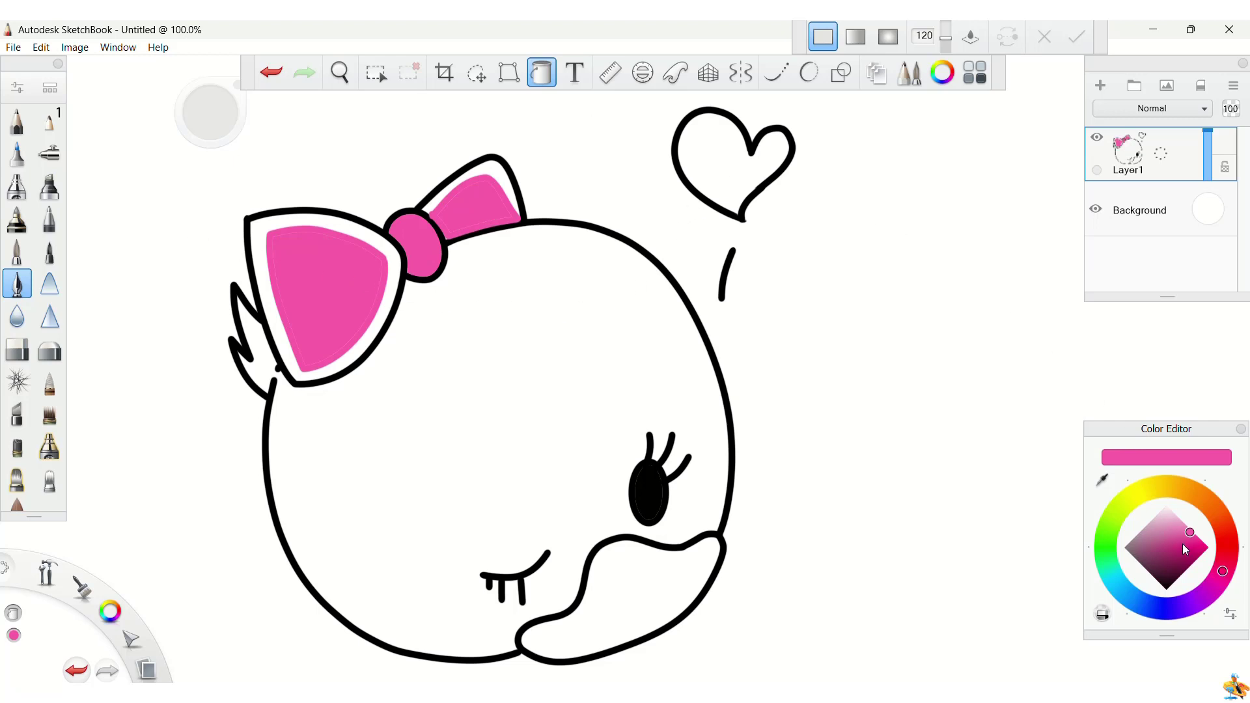
- Draw two light pink oval cheeks, one below the closed eye and one beside the open eye, and fill them
left_click_drag(1181, 540, 1171, 518)
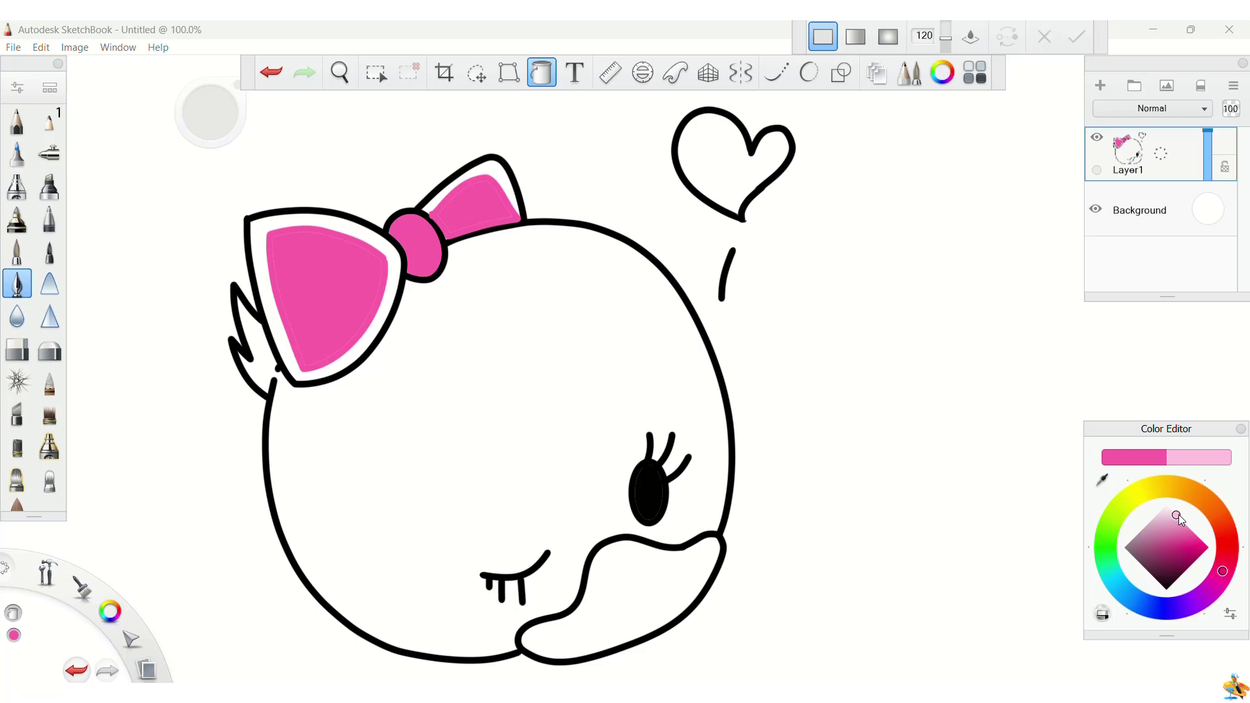
left_click_drag(1179, 515, 1179, 515)
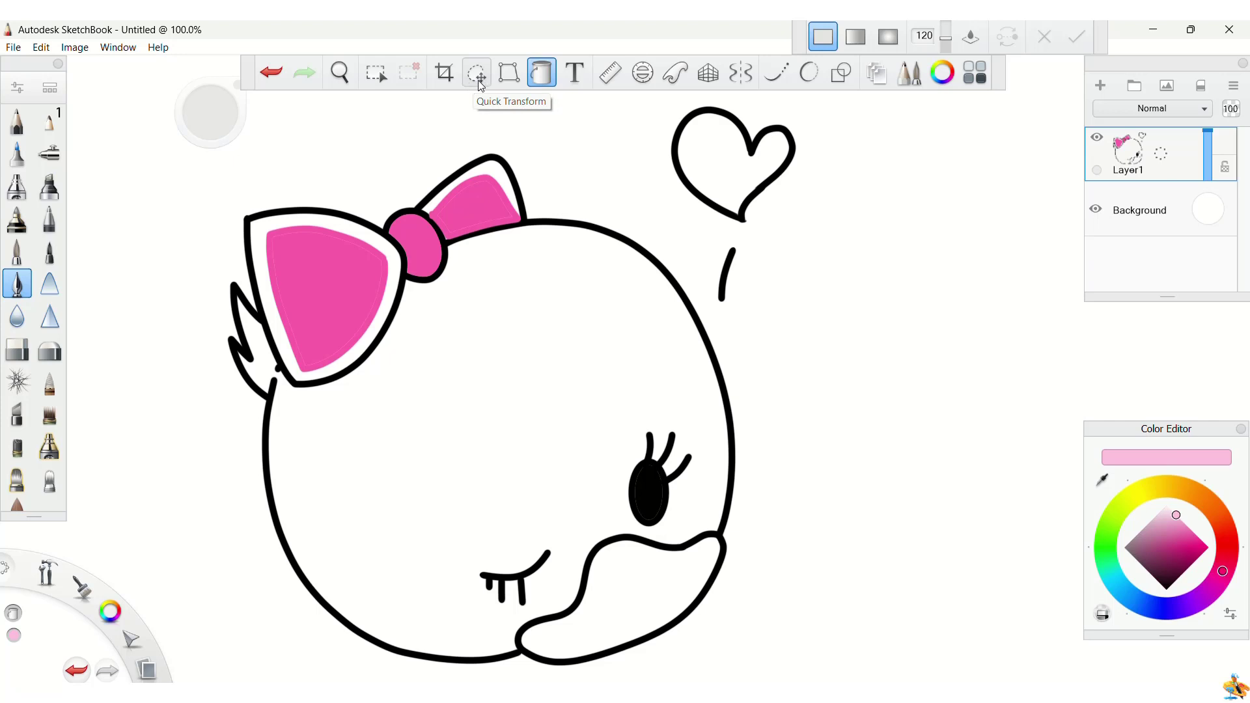
left_click(842, 72)
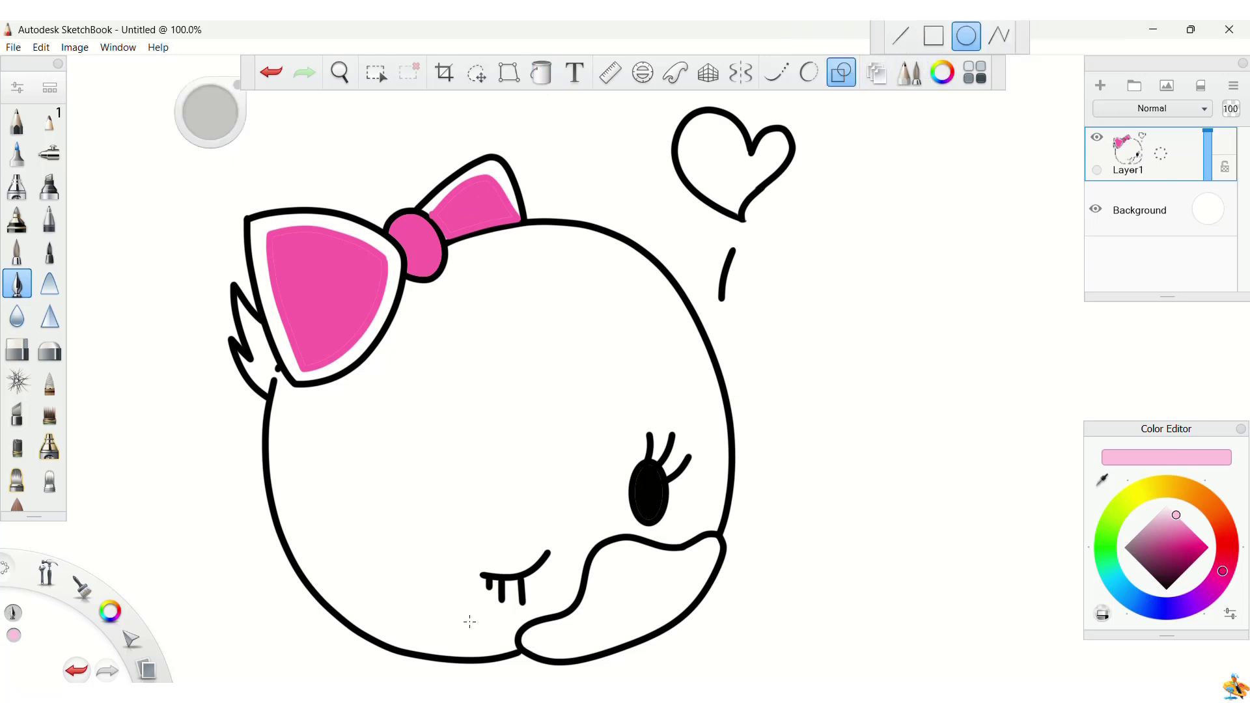
left_click_drag(501, 641, 501, 639)
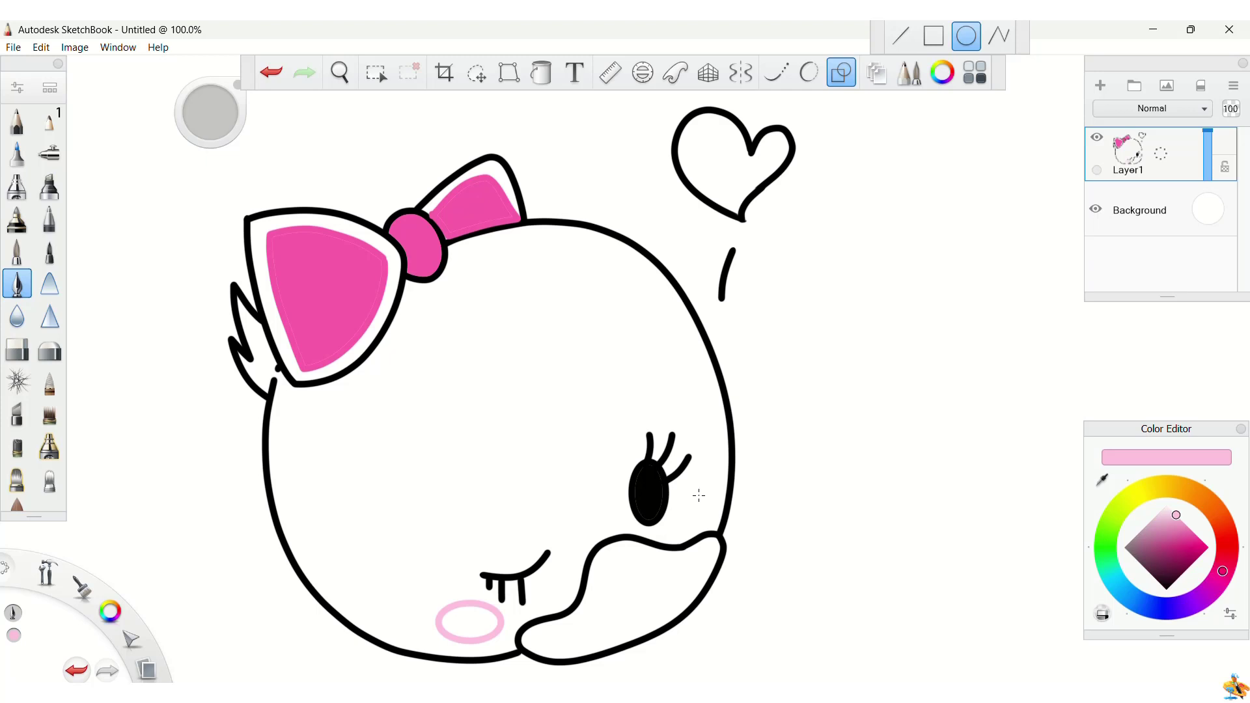
left_click_drag(699, 496, 719, 474)
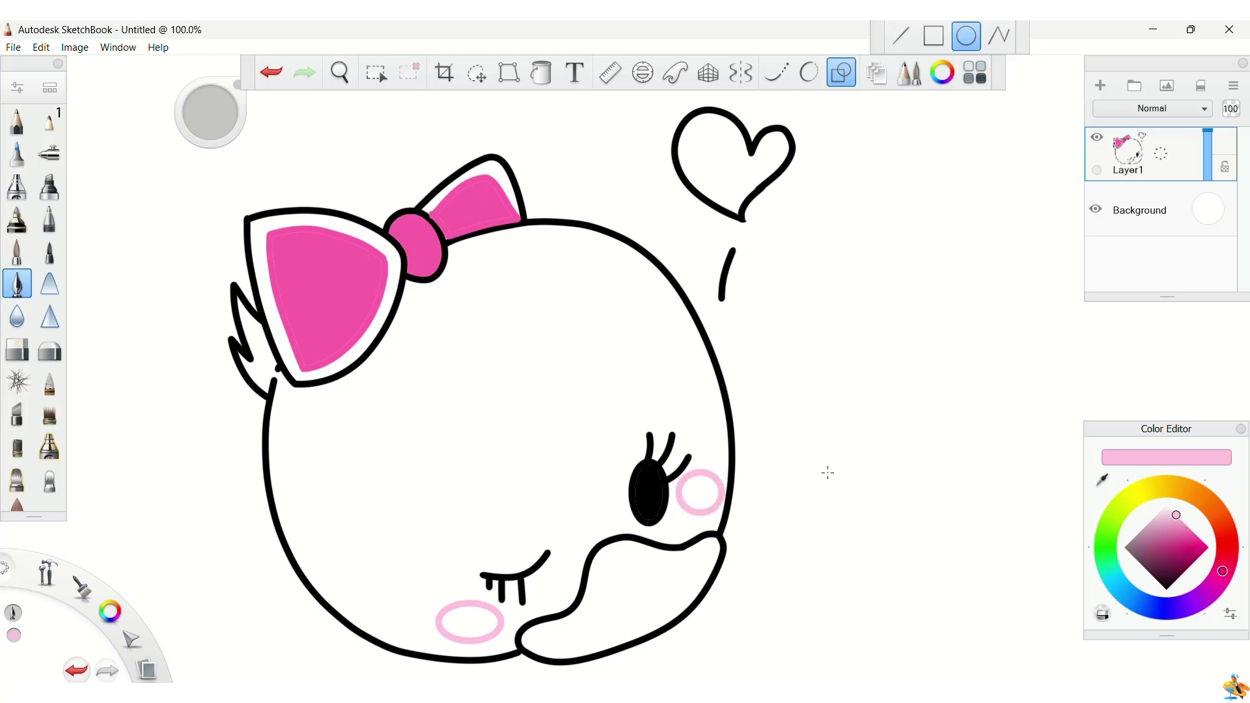
left_click(542, 73)
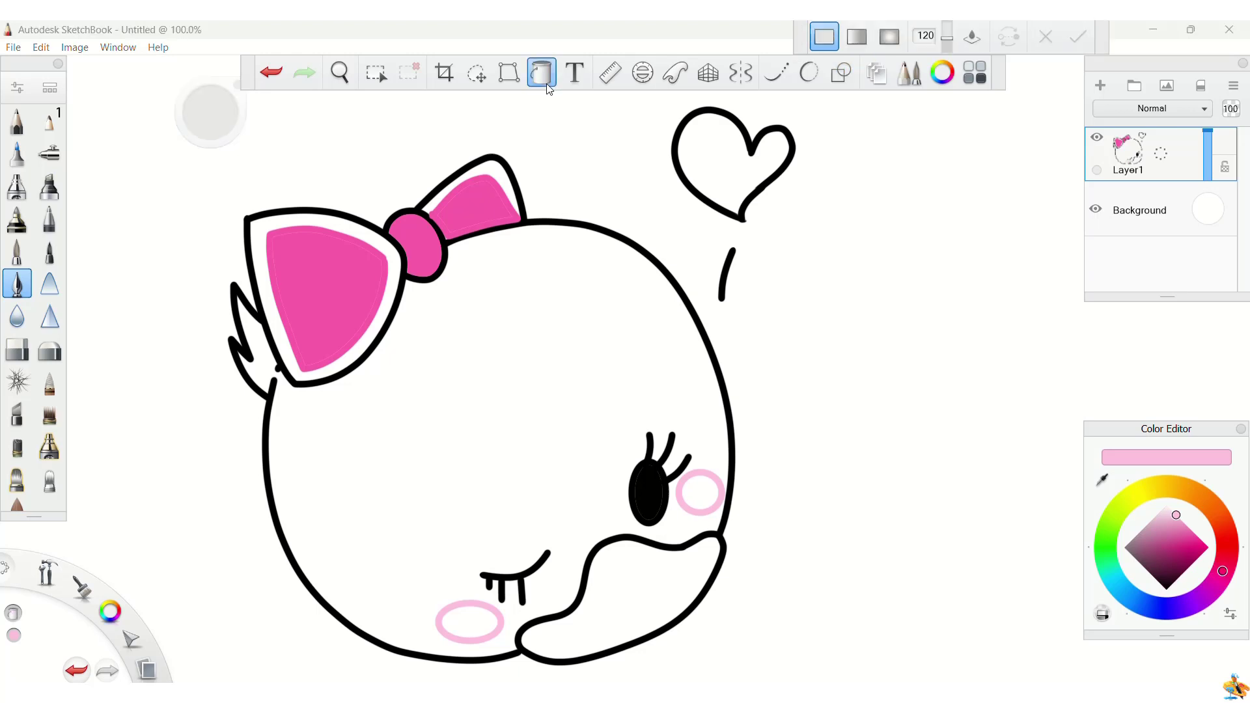
left_click(699, 495)
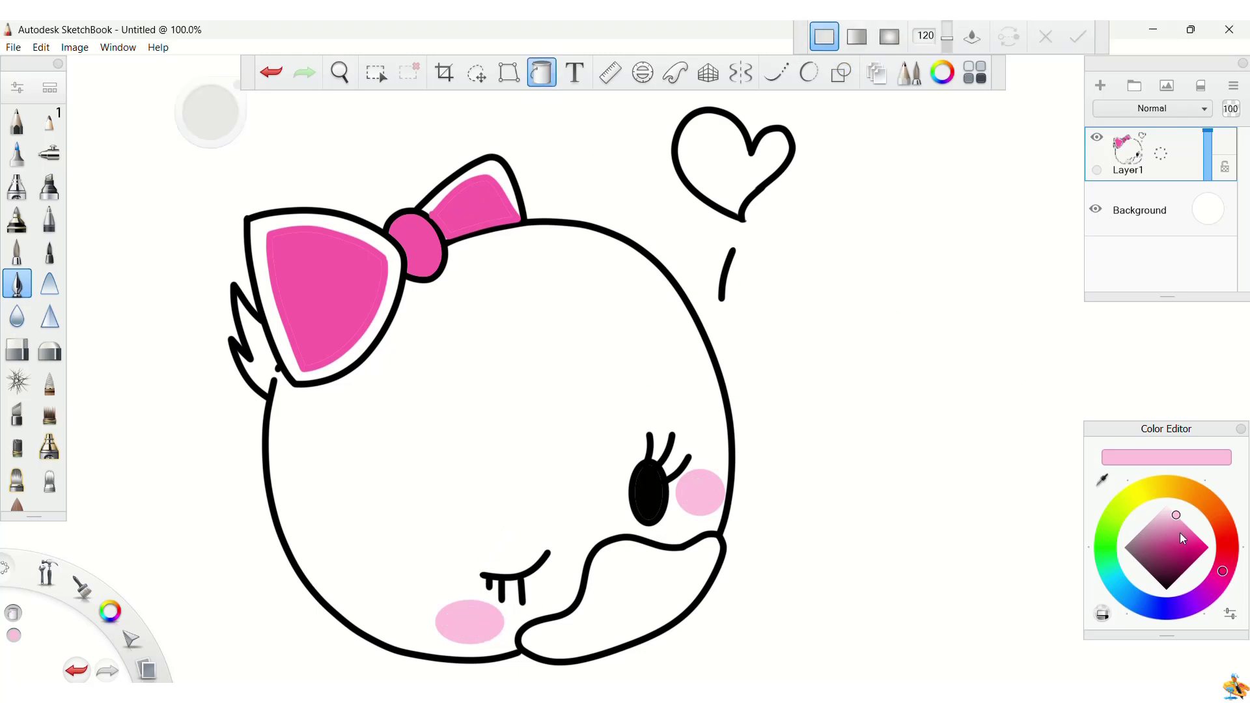
- Fill the heart with saturated deep pink and the beak with bright yellow
left_click(1209, 548)
left_click(734, 171)
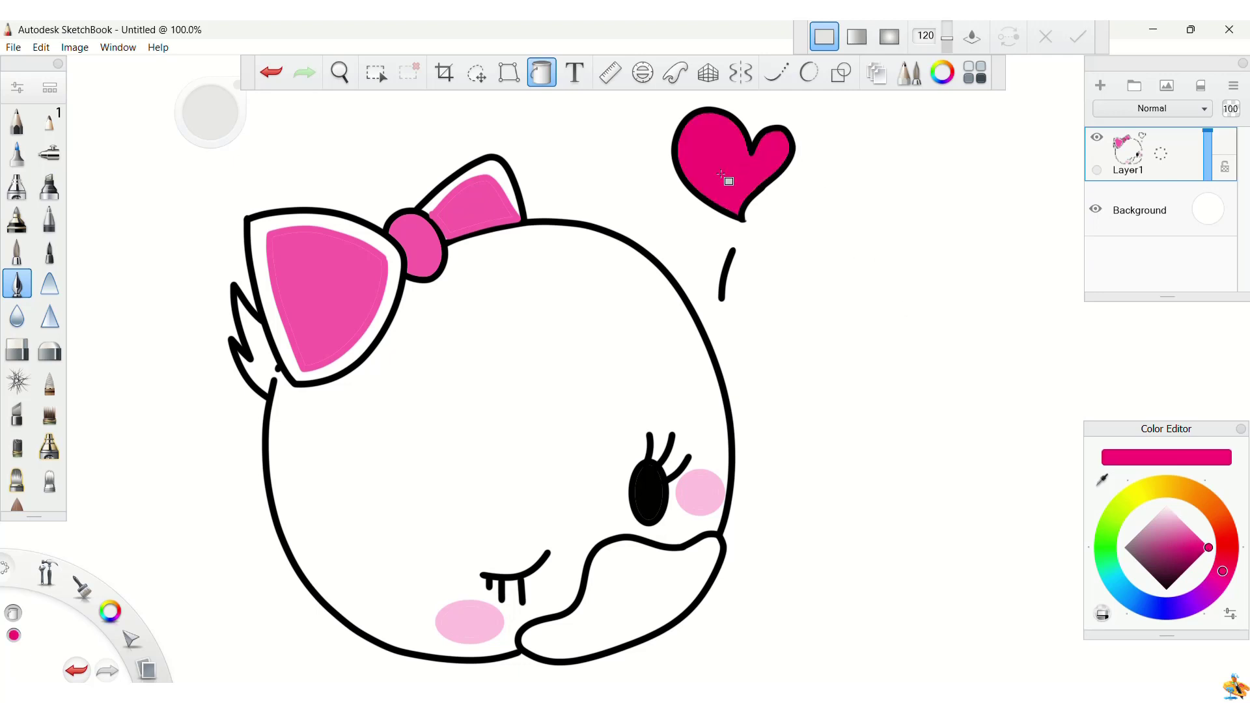
left_click(1127, 502)
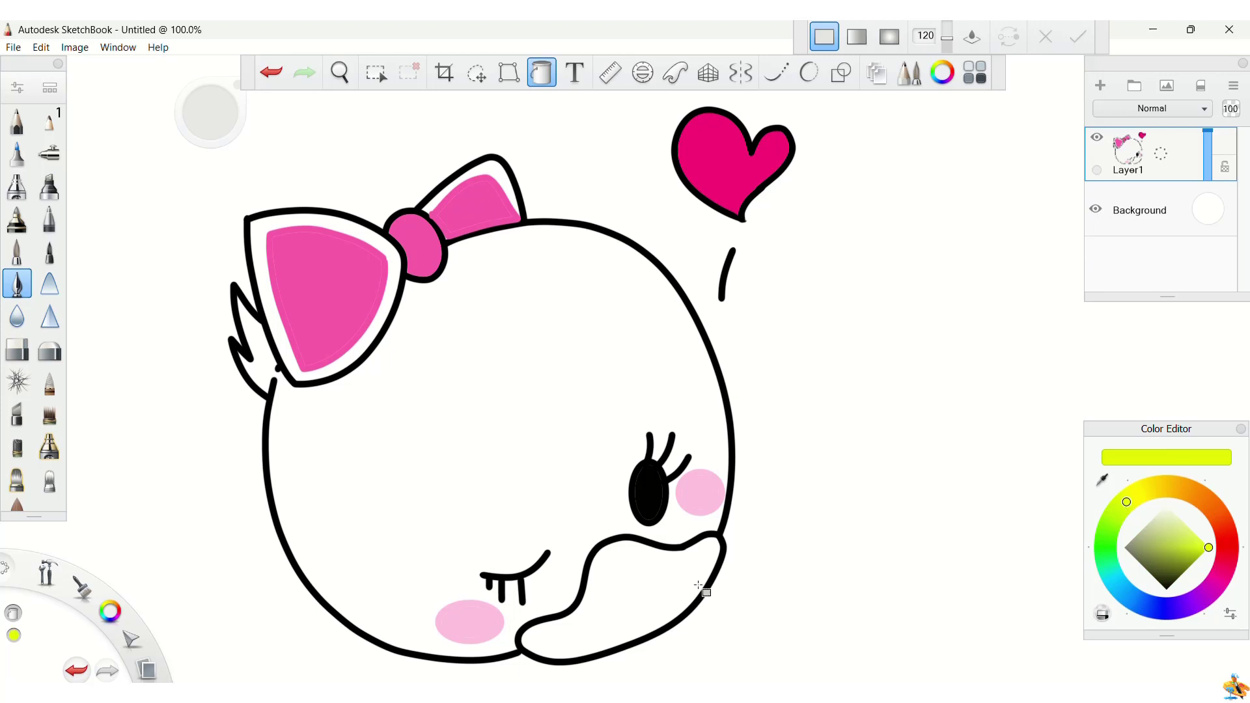
left_click(1138, 497)
left_click(674, 599)
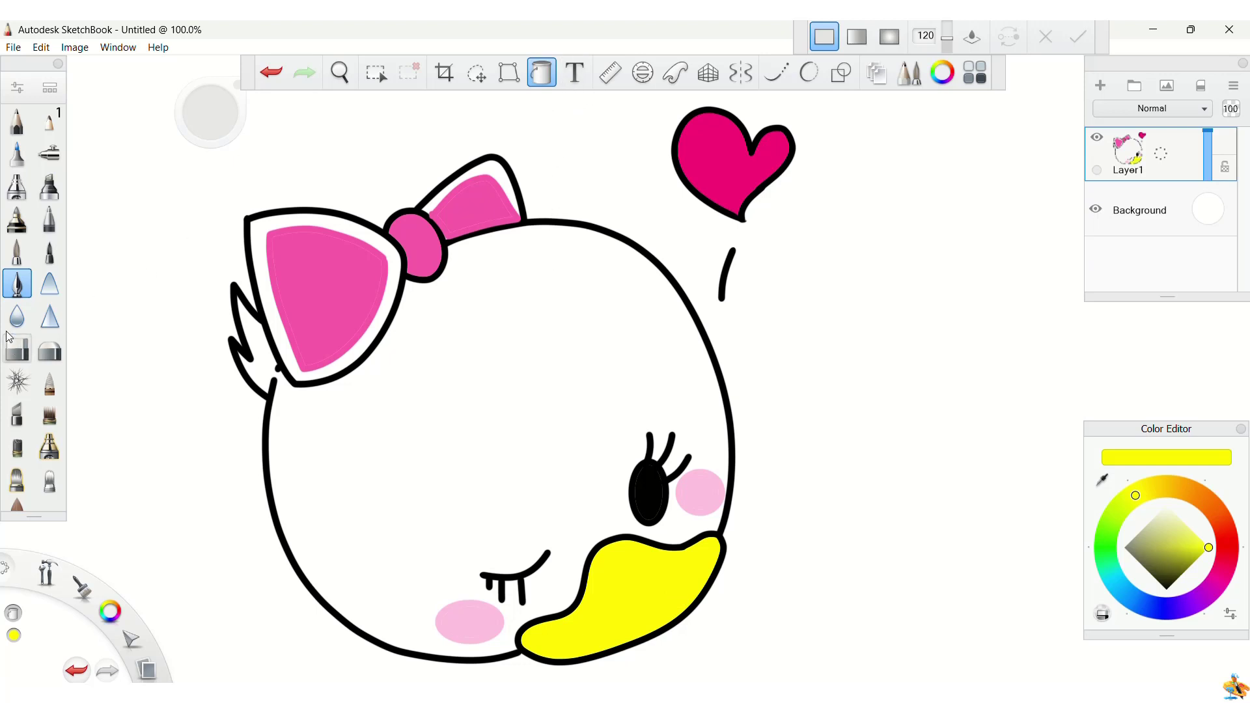
- Return to the pen with black and stroke smoothing at 63, and zoom the canvas out to 90.9%
left_click(22, 281)
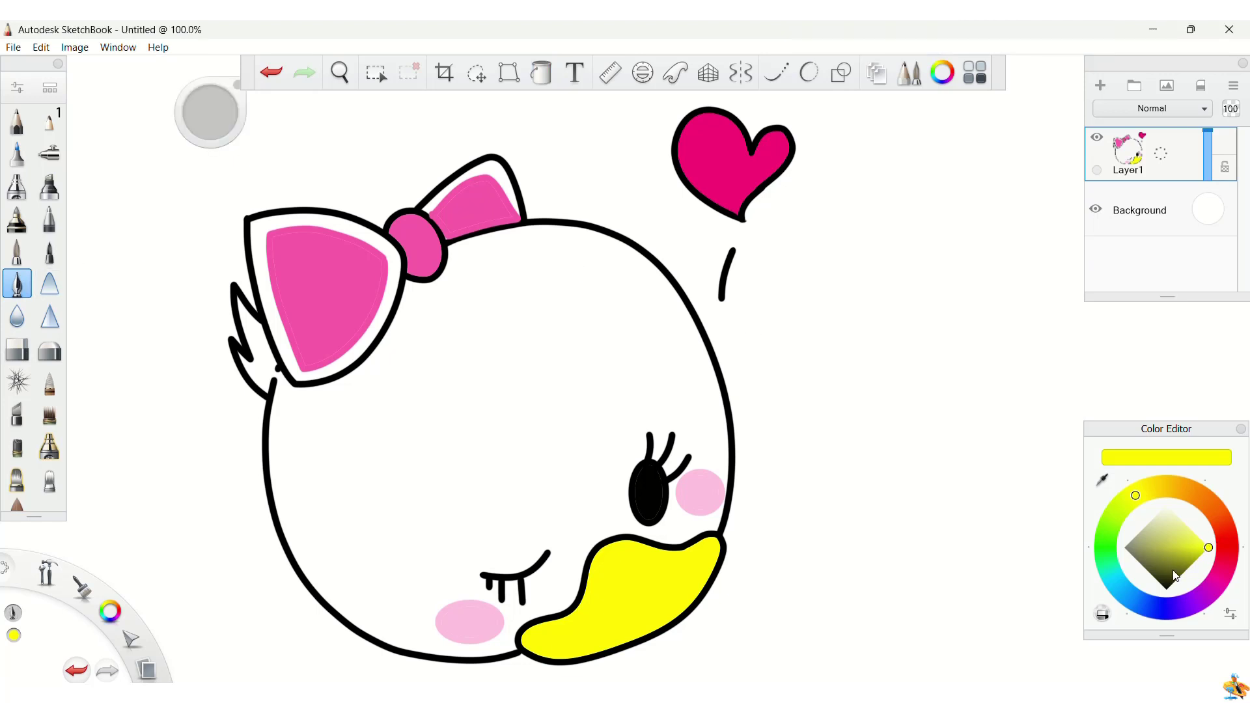
left_click_drag(1176, 577, 1166, 590)
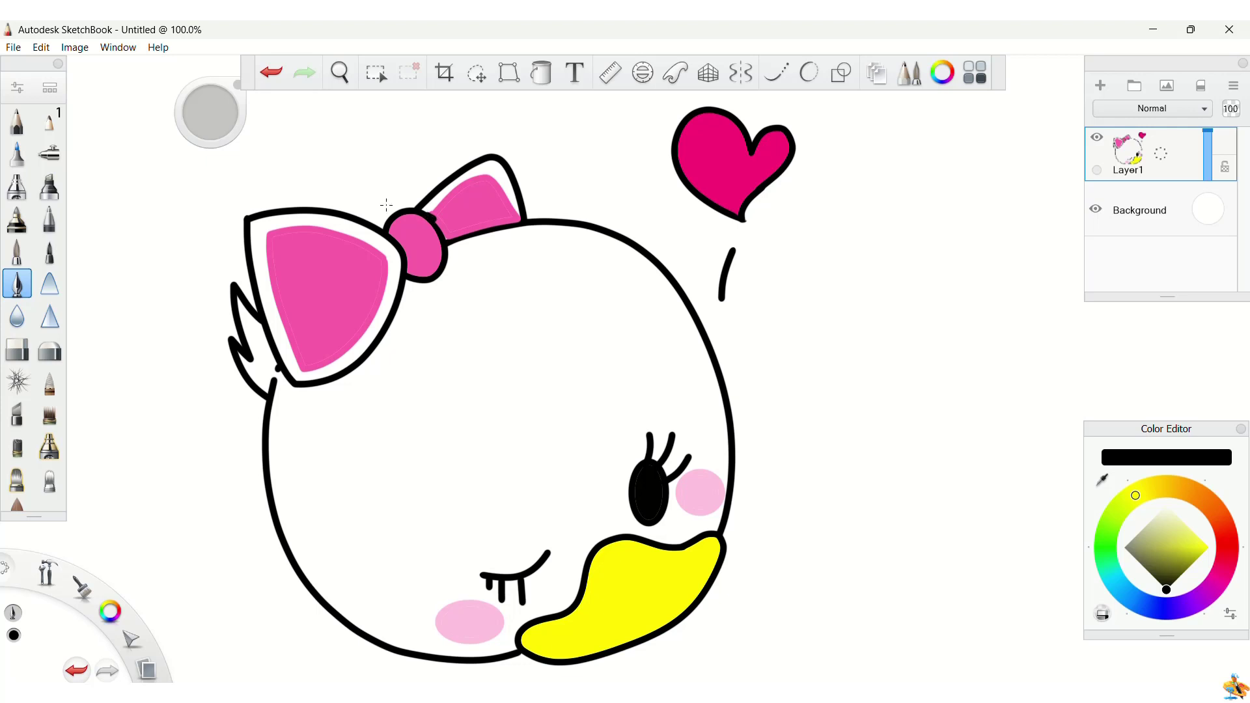
key("s")
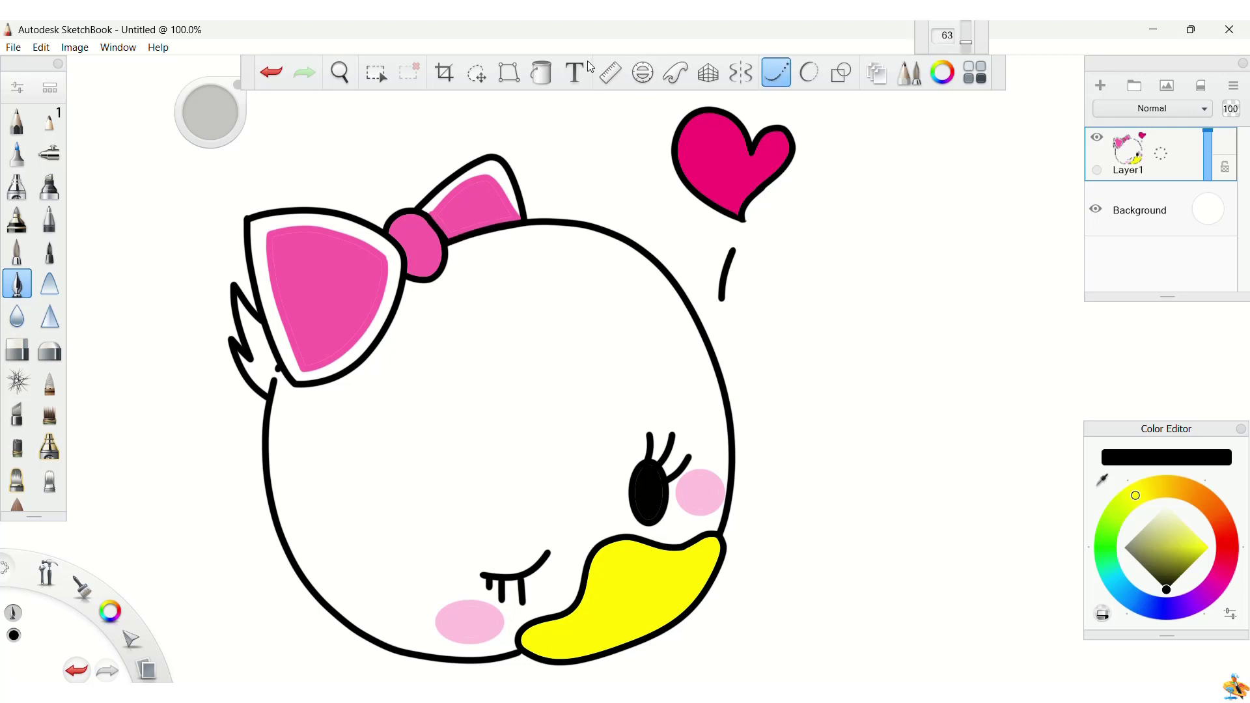
left_click(339, 72)
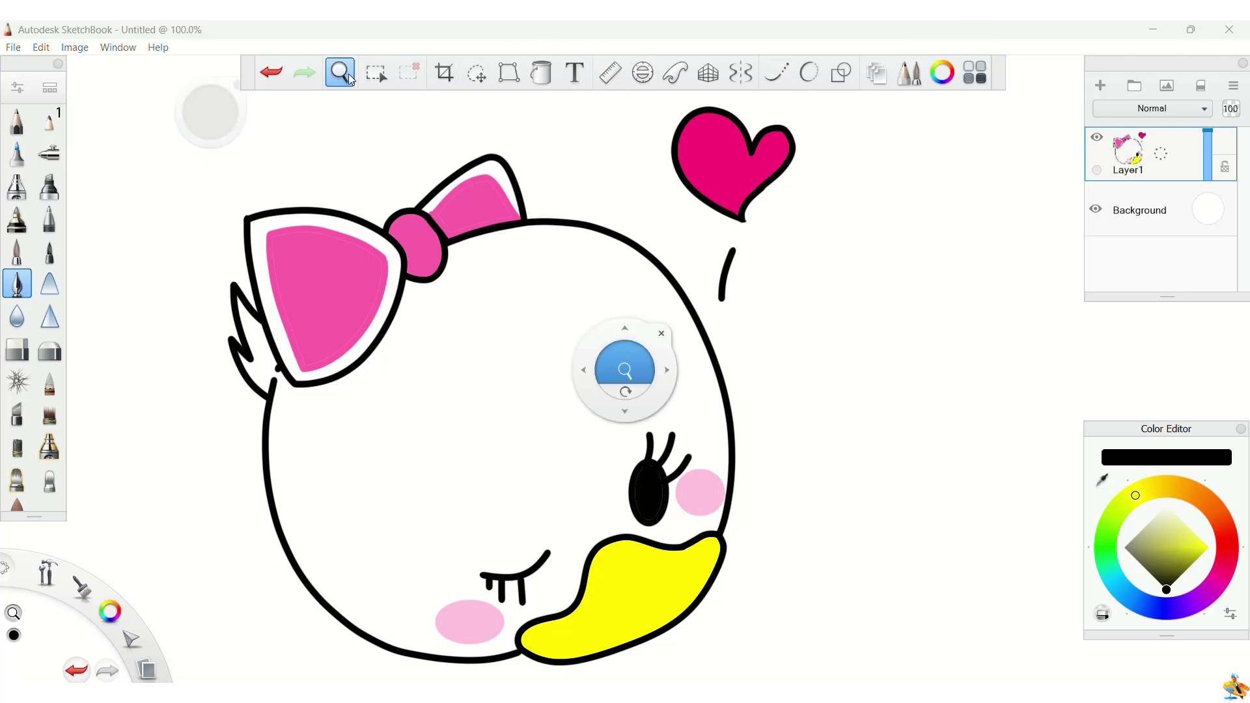
mouse_move(490, 207)
left_mouse_down()
mouse_move(457, 190)
mouse_move(488, 230)
left_mouse_up()
left_click(508, 160)
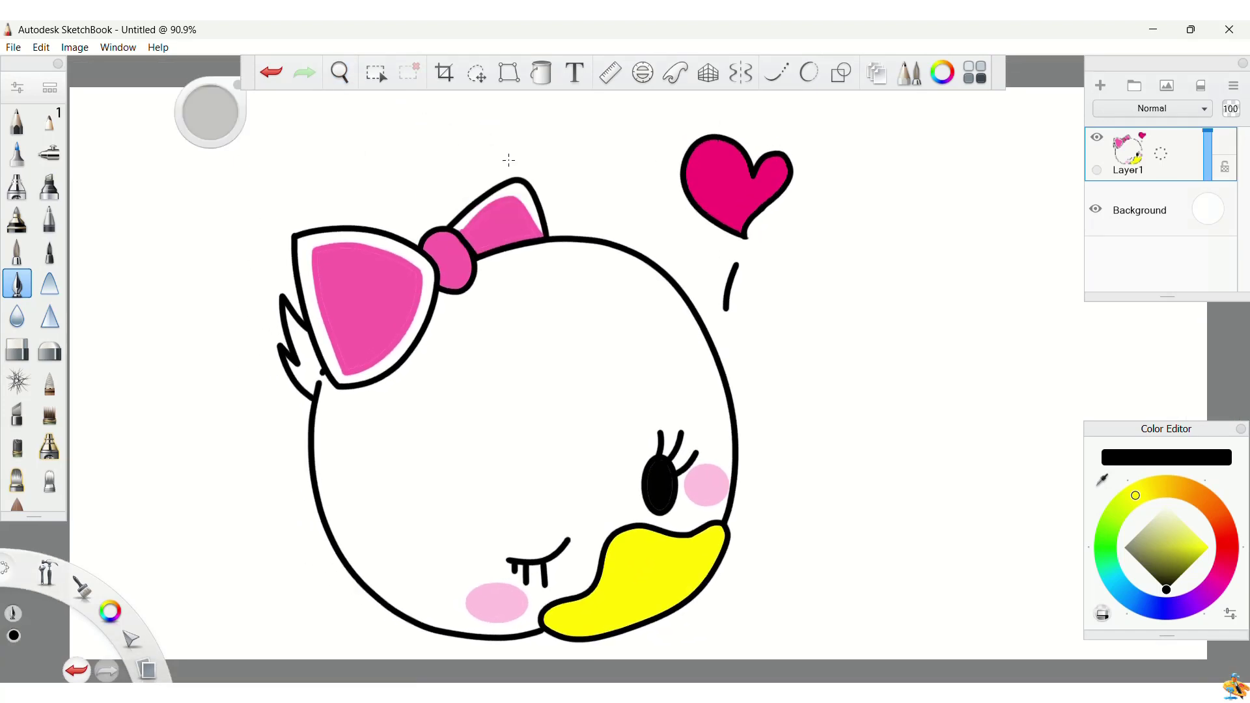